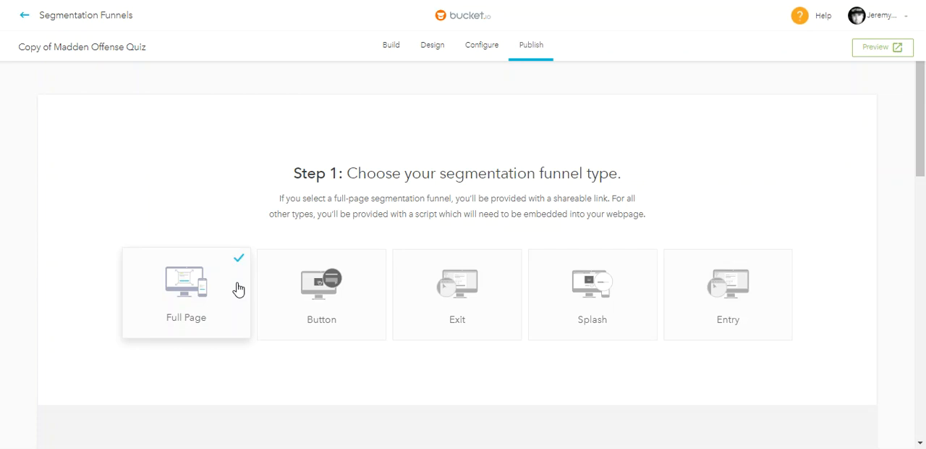
Select the Button card as the funnel's publish type, generating its embed script
{"action": "left_click", "coordinate": [304, 290]}
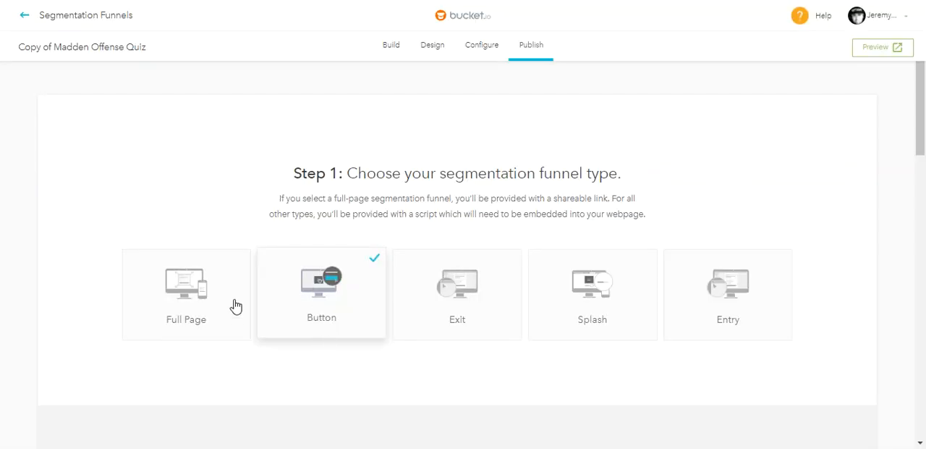
{"action": "scroll", "coordinate": [405, 260], "scroll_direction": "down", "scroll_amount": 5}
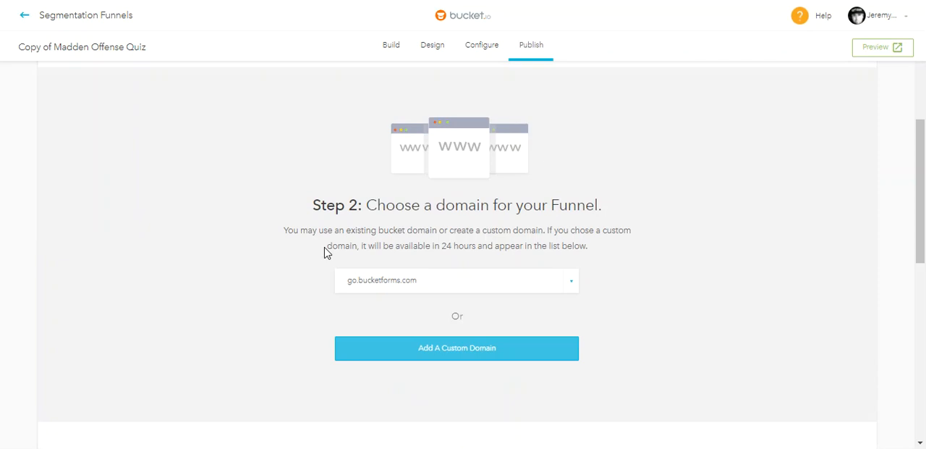
{"action": "scroll", "coordinate": [332, 254], "scroll_direction": "down", "scroll_amount": 5}
{"action": "scroll", "coordinate": [332, 255], "scroll_direction": "down", "scroll_amount": 5}
{"action": "scroll", "coordinate": [340, 255], "scroll_direction": "down", "scroll_amount": 4}
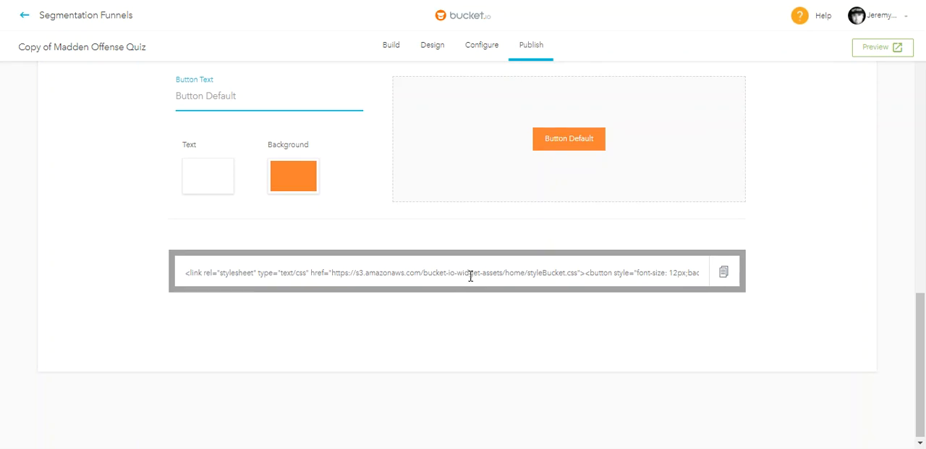
{"action": "scroll", "coordinate": [471, 271], "scroll_direction": "up", "scroll_amount": 8}
{"action": "scroll", "coordinate": [450, 272], "scroll_direction": "up", "scroll_amount": 1}
{"action": "scroll", "coordinate": [450, 273], "scroll_direction": "up", "scroll_amount": 5}
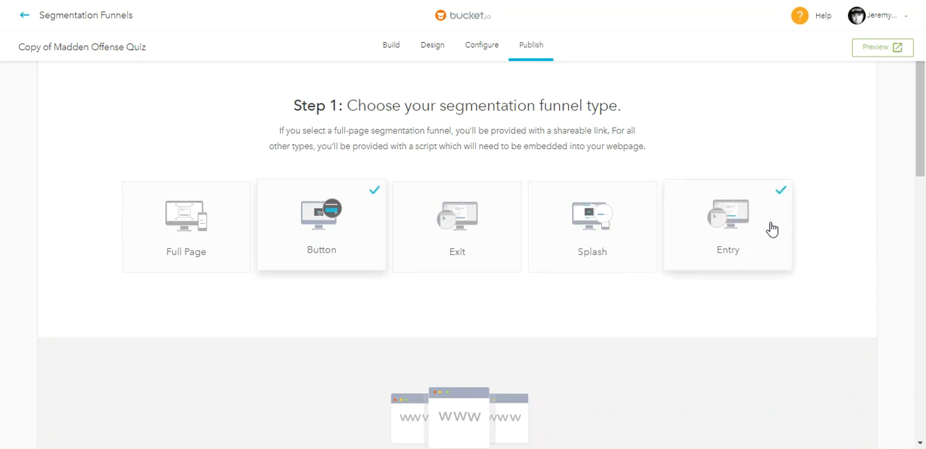
Select the Entry card as the funnel's publish type
{"action": "left_click", "coordinate": [745, 230]}
{"action": "scroll", "coordinate": [745, 230], "scroll_direction": "down", "scroll_amount": 5}
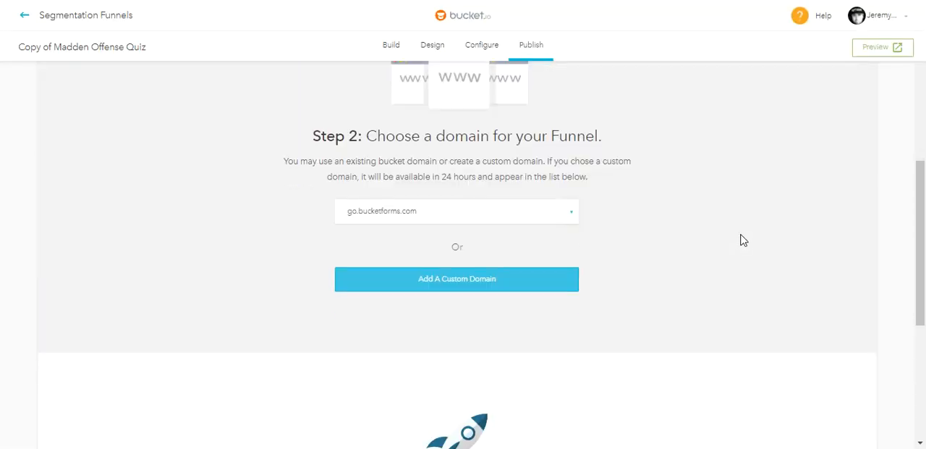
{"action": "scroll", "coordinate": [745, 230], "scroll_direction": "down", "scroll_amount": 5}
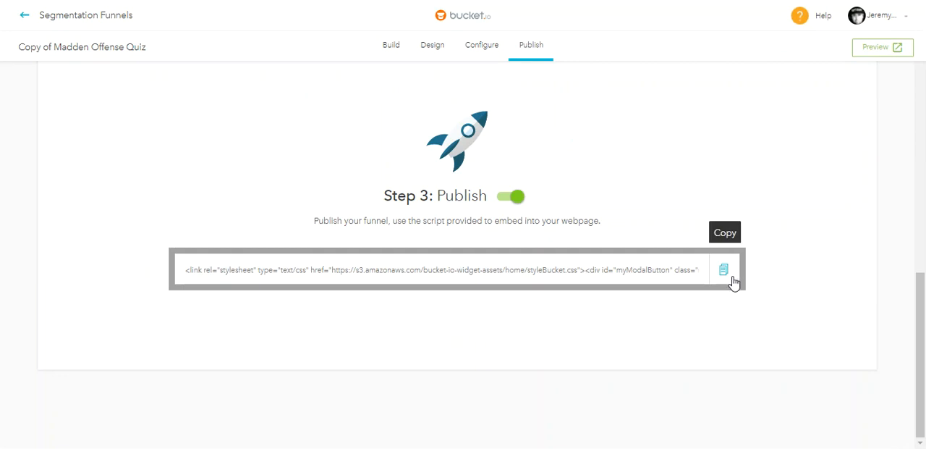
{"action": "scroll", "coordinate": [734, 280], "scroll_direction": "up", "scroll_amount": 5}
{"action": "scroll", "coordinate": [622, 246], "scroll_direction": "up", "scroll_amount": 5}
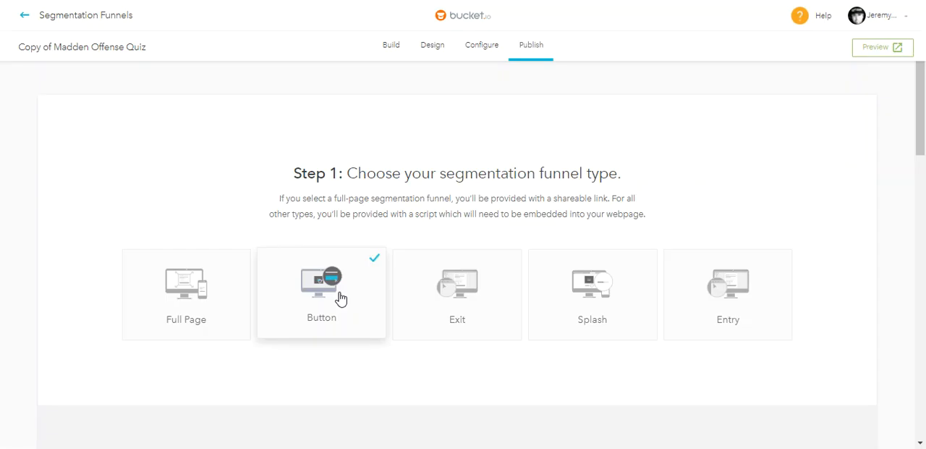
{"action": "scroll", "coordinate": [571, 318], "scroll_direction": "down", "scroll_amount": 3}
{"action": "scroll", "coordinate": [564, 319], "scroll_direction": "down", "scroll_amount": 3}
{"action": "scroll", "coordinate": [561, 333], "scroll_direction": "down", "scroll_amount": 2}
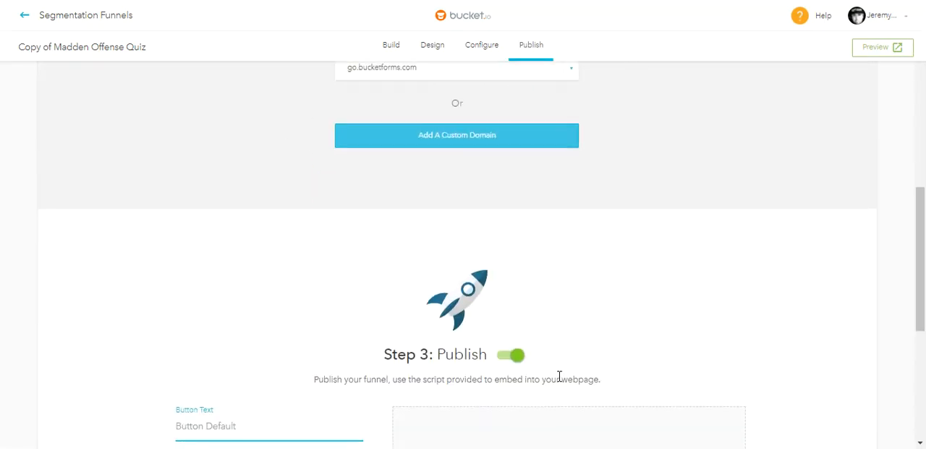
{"action": "scroll", "coordinate": [559, 376], "scroll_direction": "down", "scroll_amount": 4}
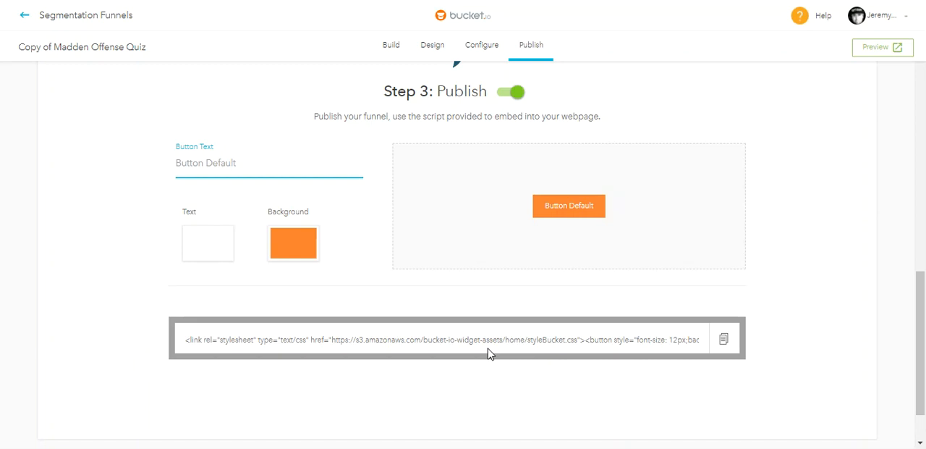